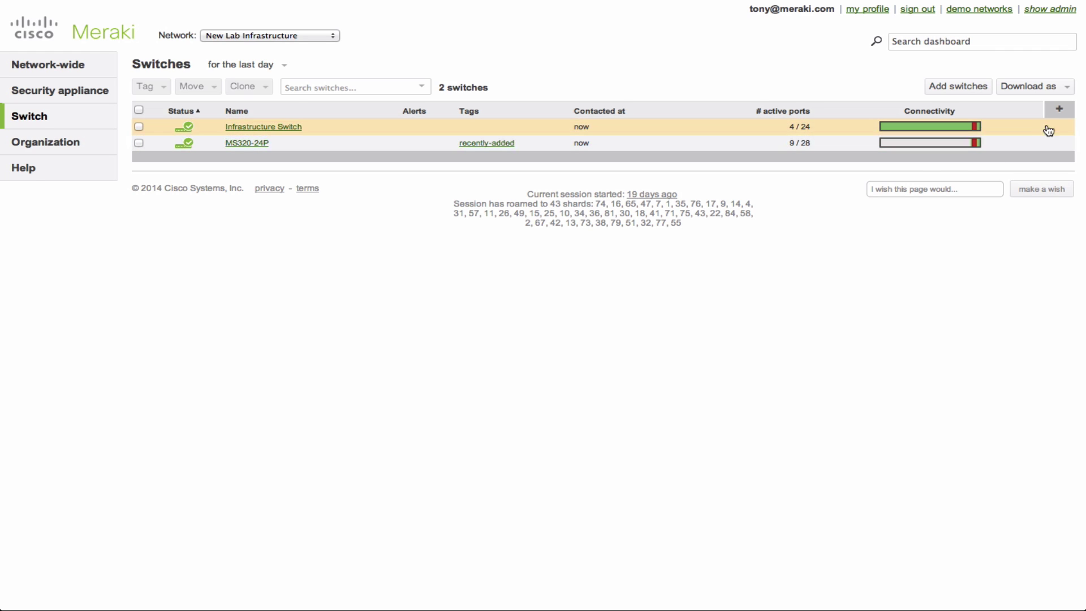
Add the Routing status column to the switches list.
left_click(1059, 109)
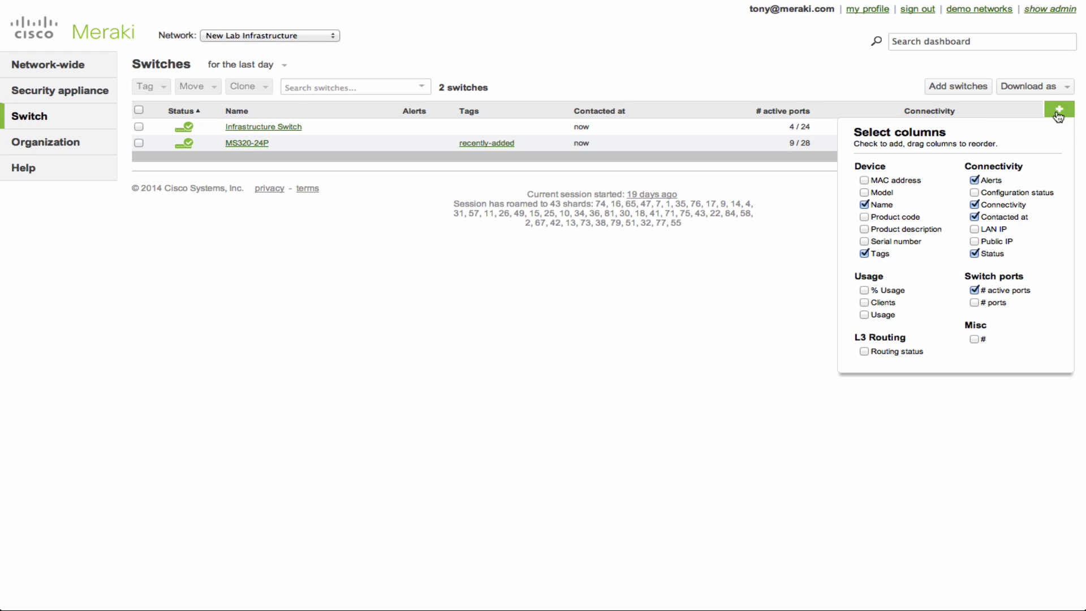
left_click(863, 351)
left_click(808, 350)
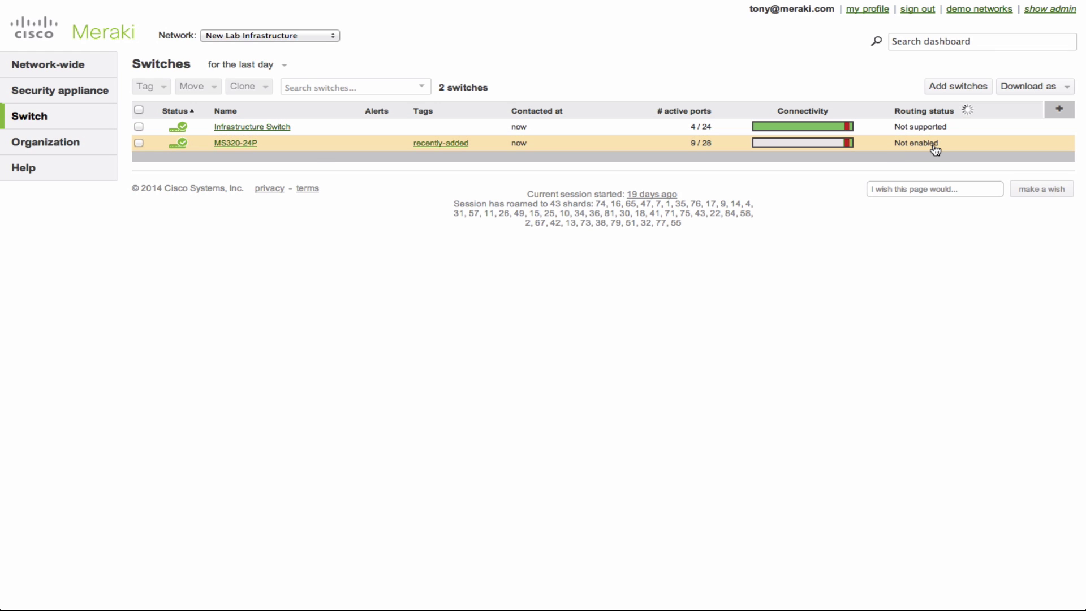
Start initializing layer 3 routing on the MS320-24P switch, using its current management IP settings for the interface.
left_click(239, 144)
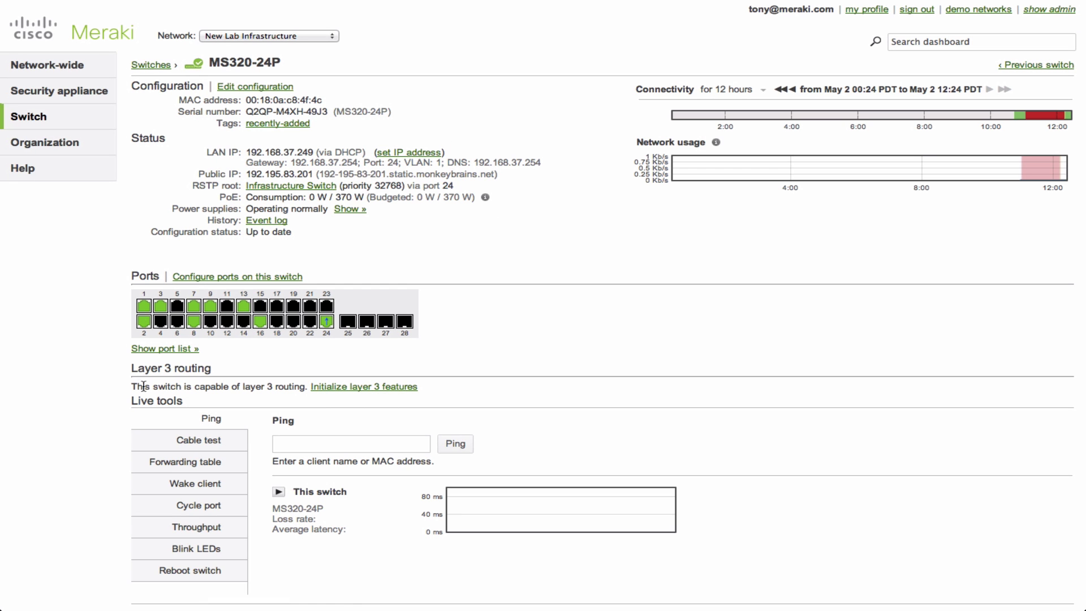
left_click(374, 388)
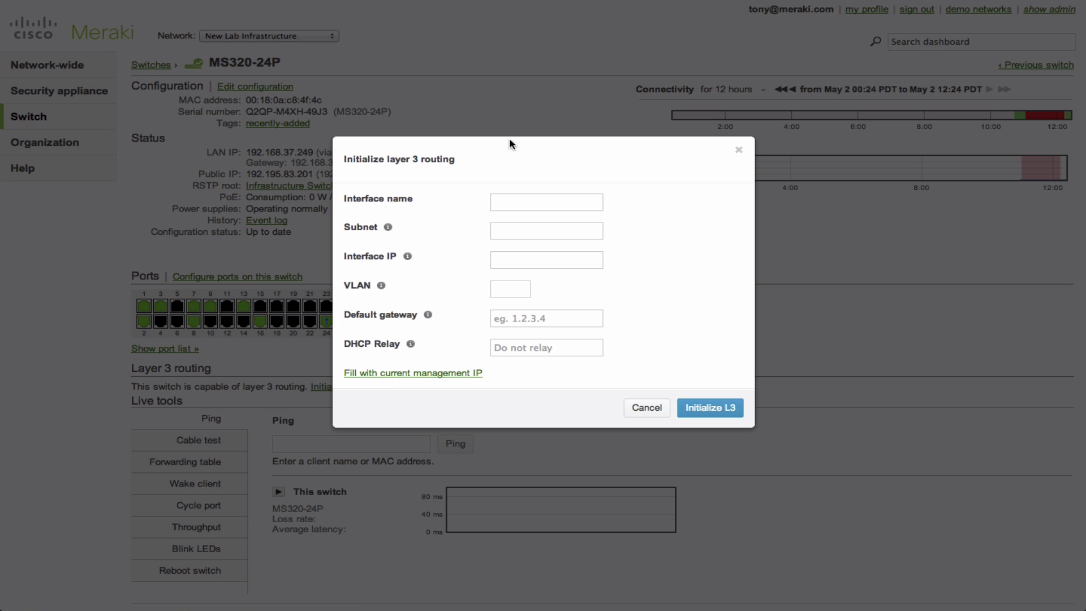
left_click(431, 379)
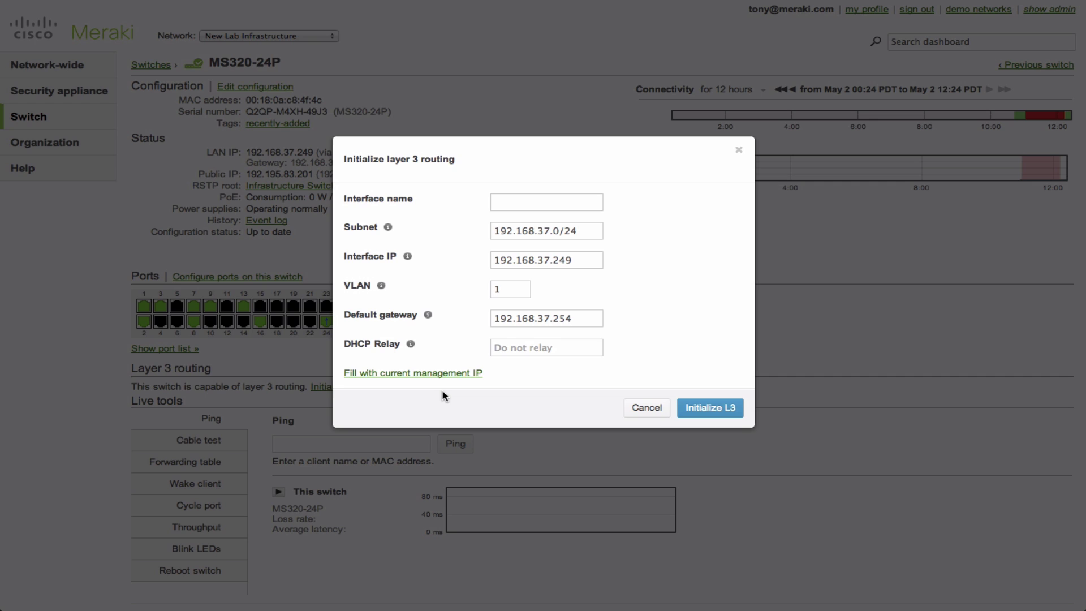
Name the first interface Management VLAN, leave DHCP relay unset, and initialize layer 3 routing.
left_click_drag(511, 289, 486, 291)
left_click(513, 203)
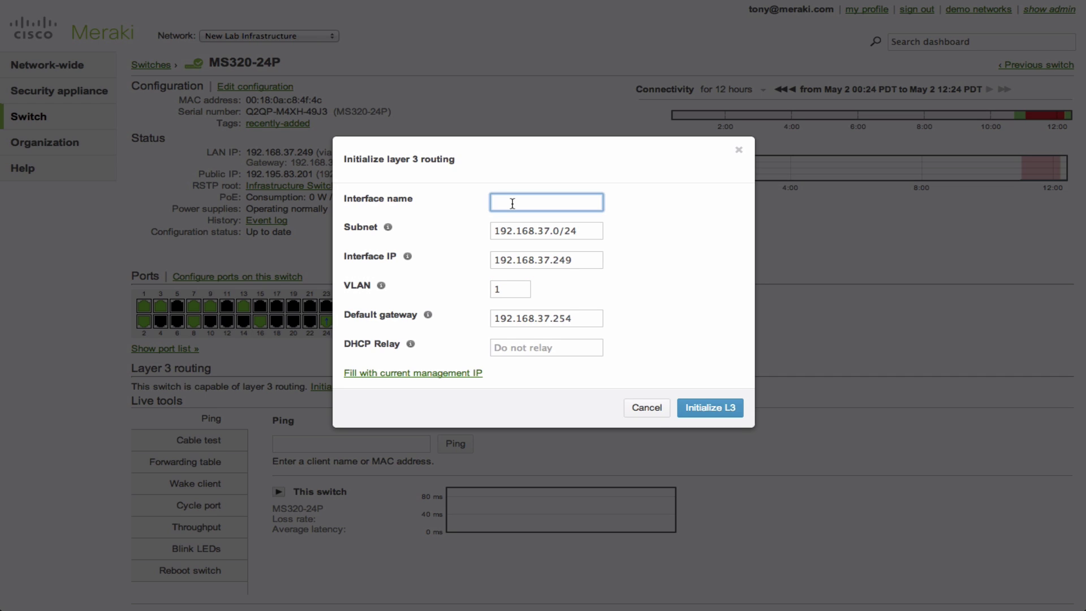
type("Management VLAN")
left_click(561, 352)
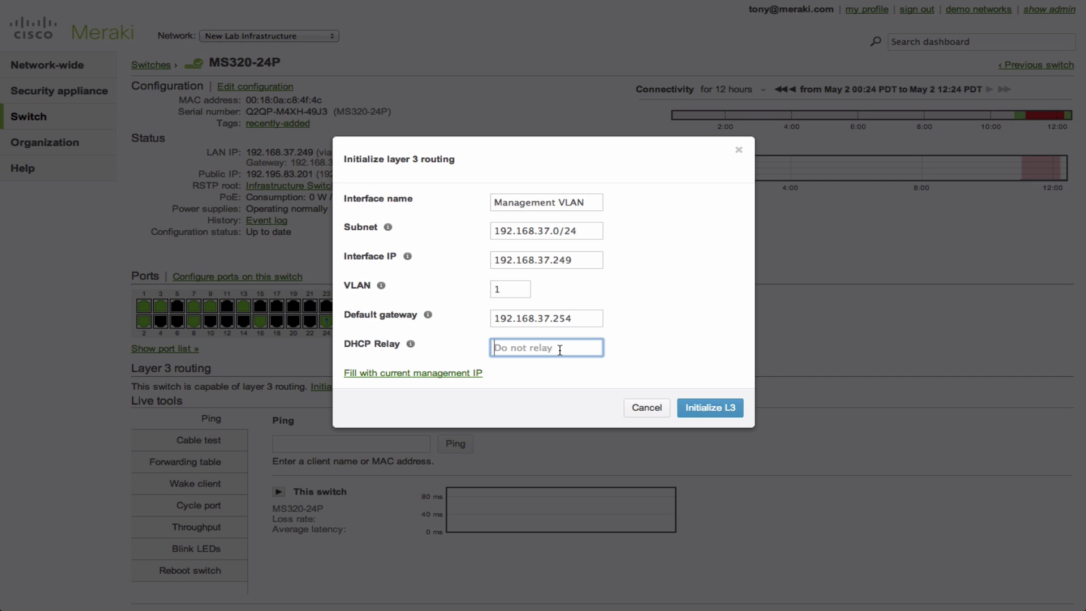
left_click(553, 367)
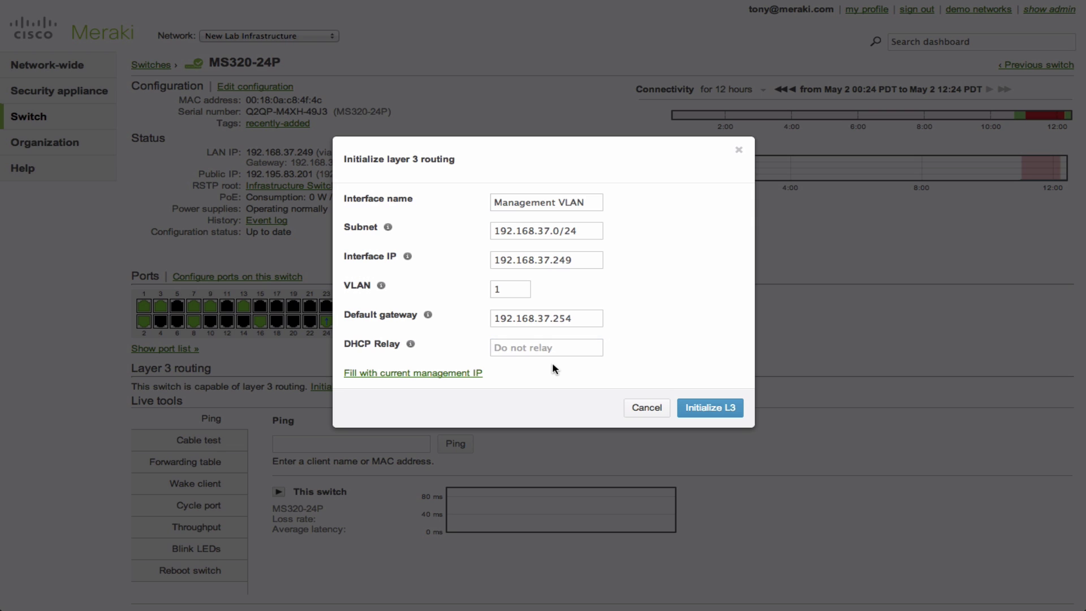
left_click(717, 411)
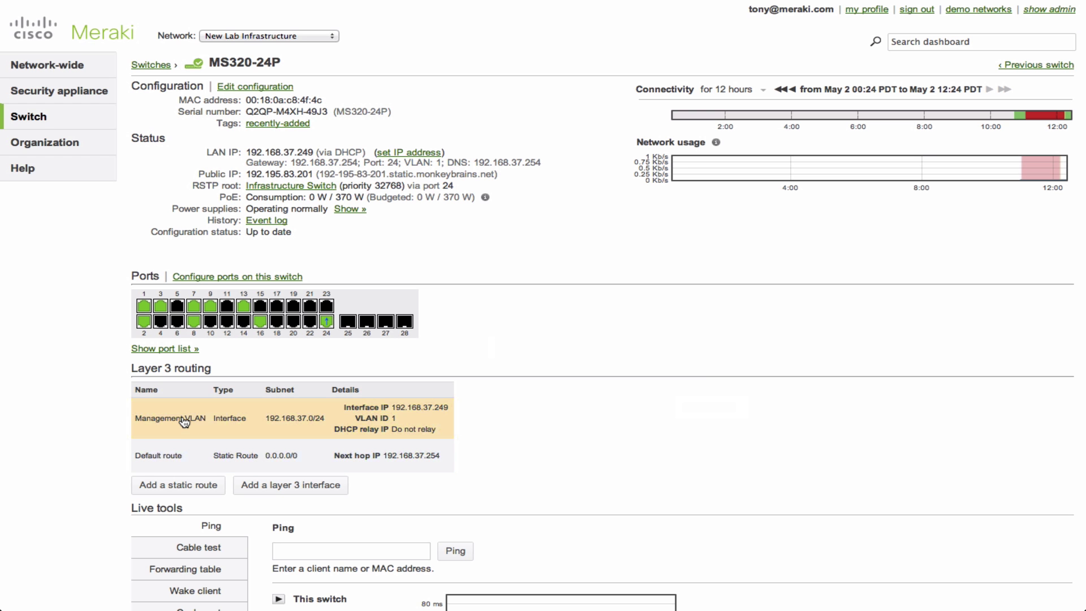
Try to delete the default static route from the switch's layer 3 routing table.
left_click(199, 452)
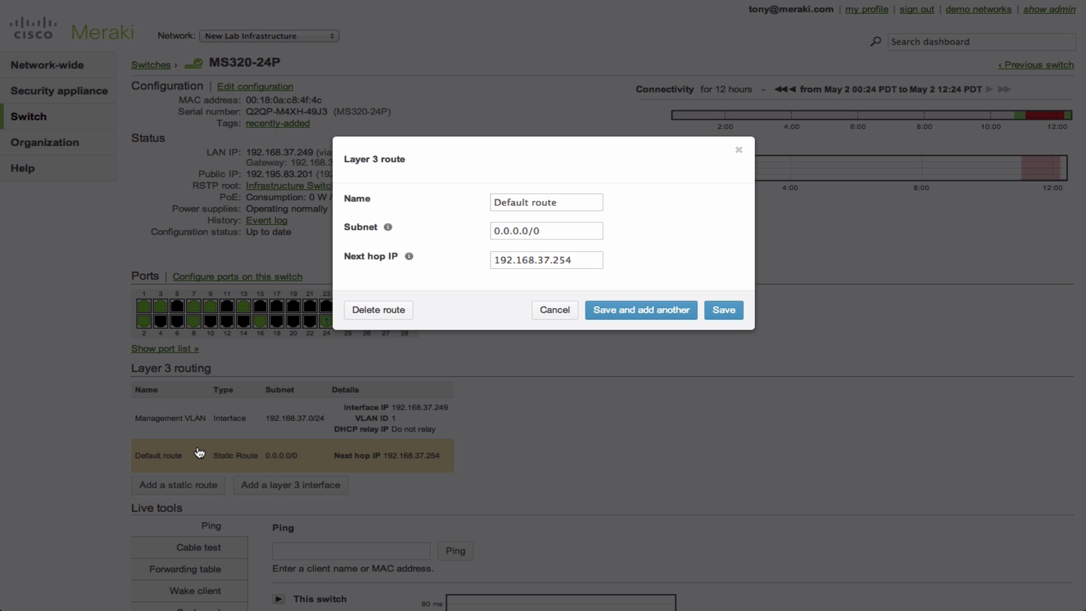
left_click(379, 316)
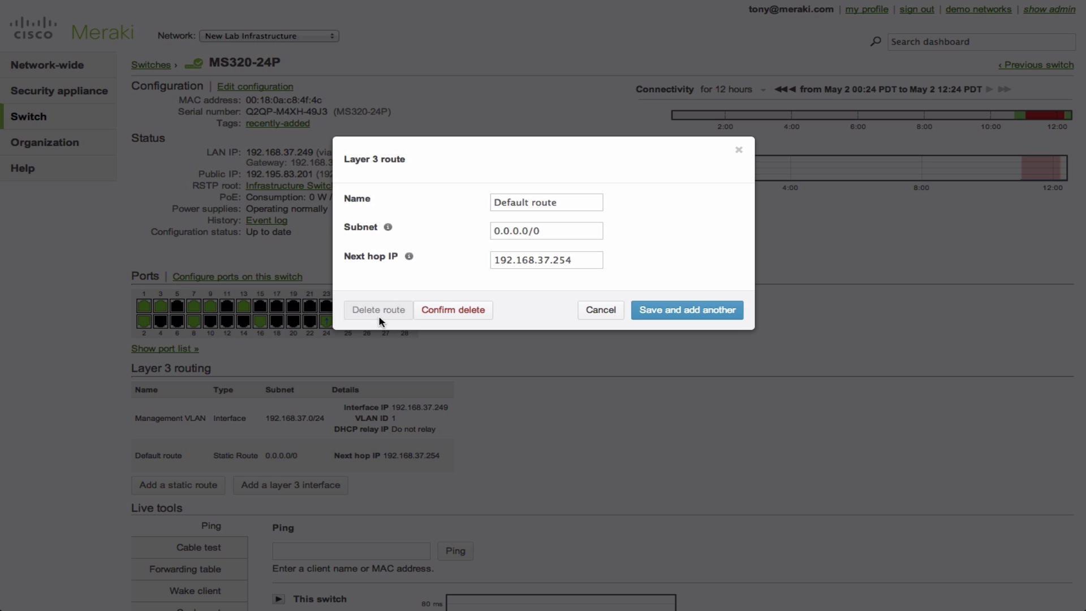
left_click(449, 310)
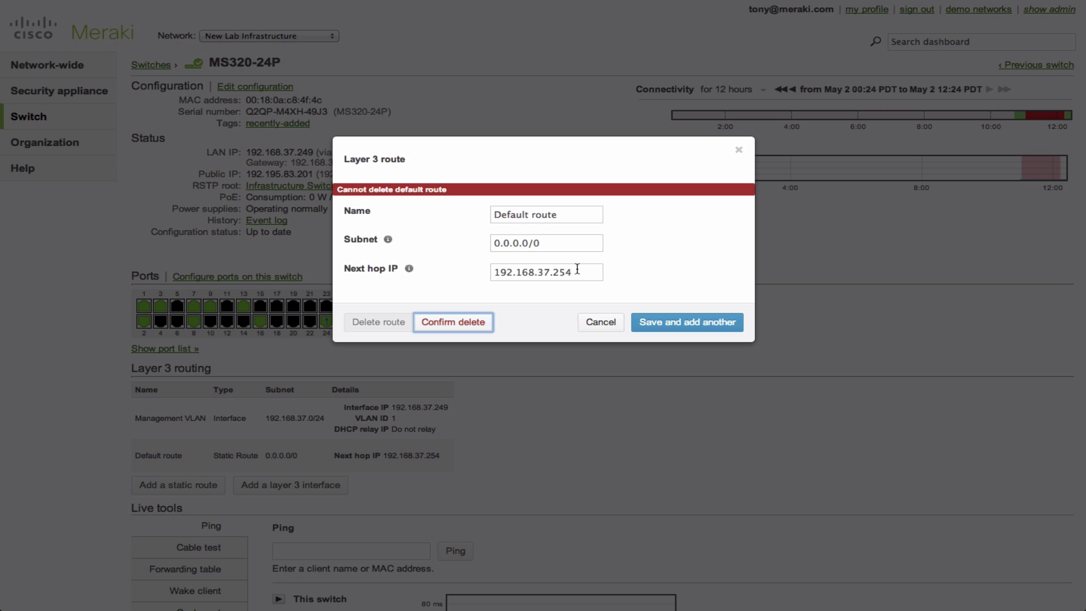
left_click(595, 323)
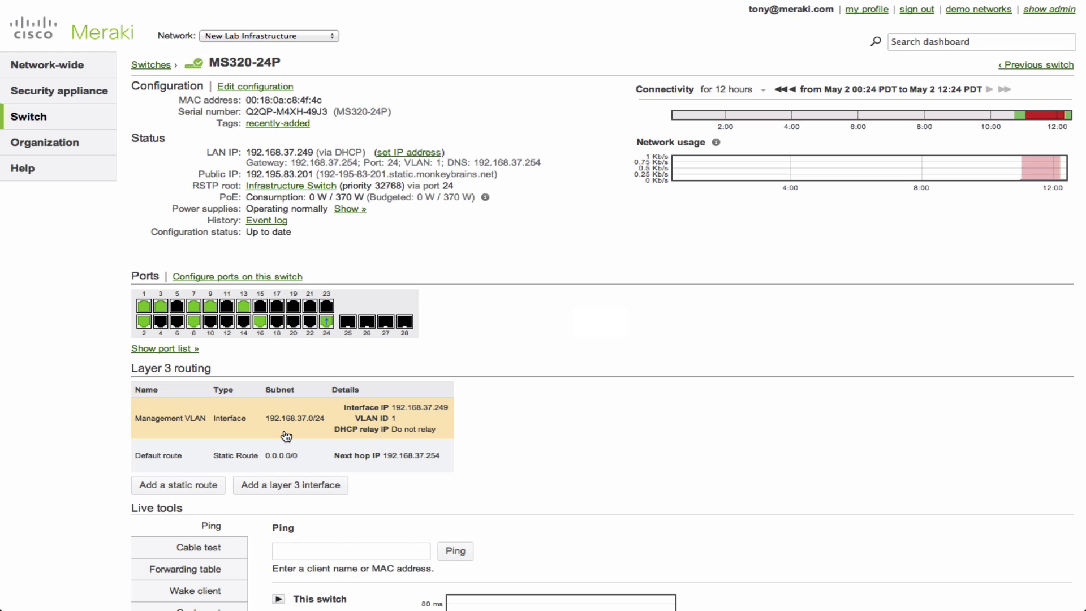
Start a new layer 3 interface named VoIP VLAN with the subnet 10.0.5.0/24.
left_click(287, 488)
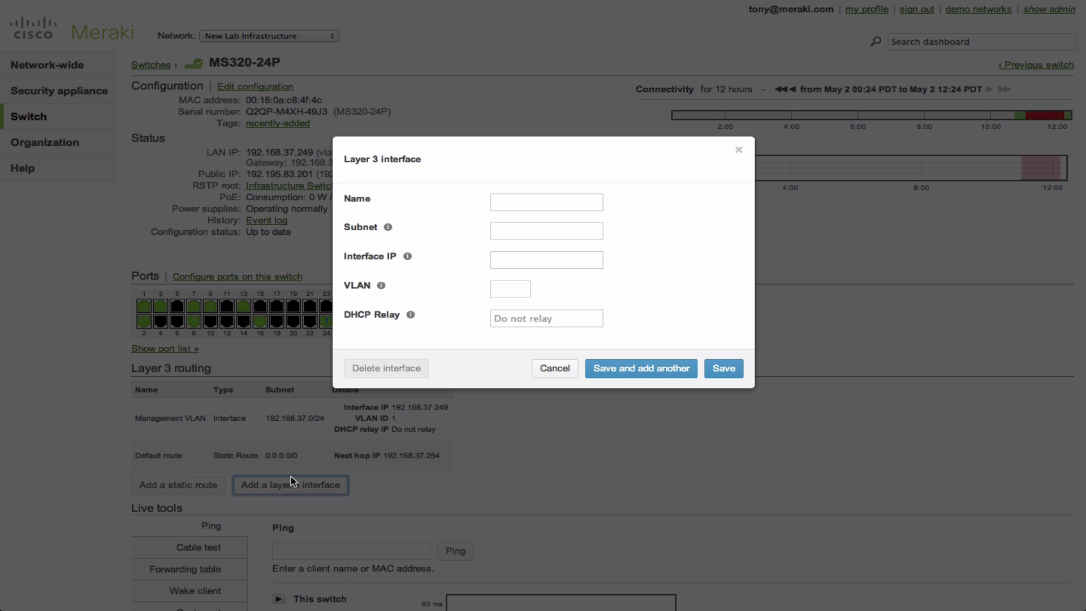
left_click(519, 202)
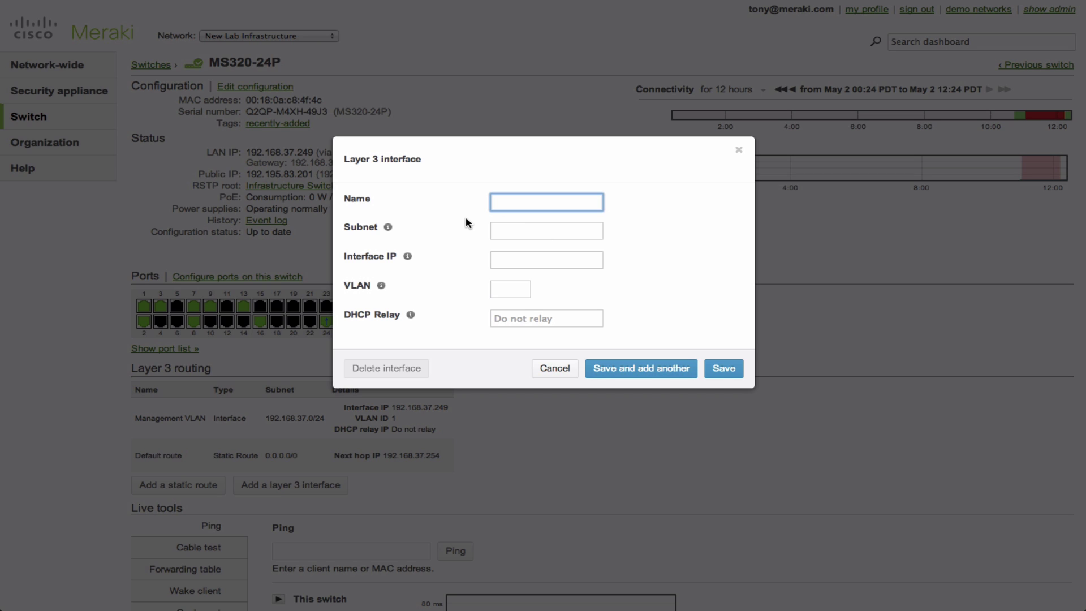
type("VoIP VLAN")
key("Tab")
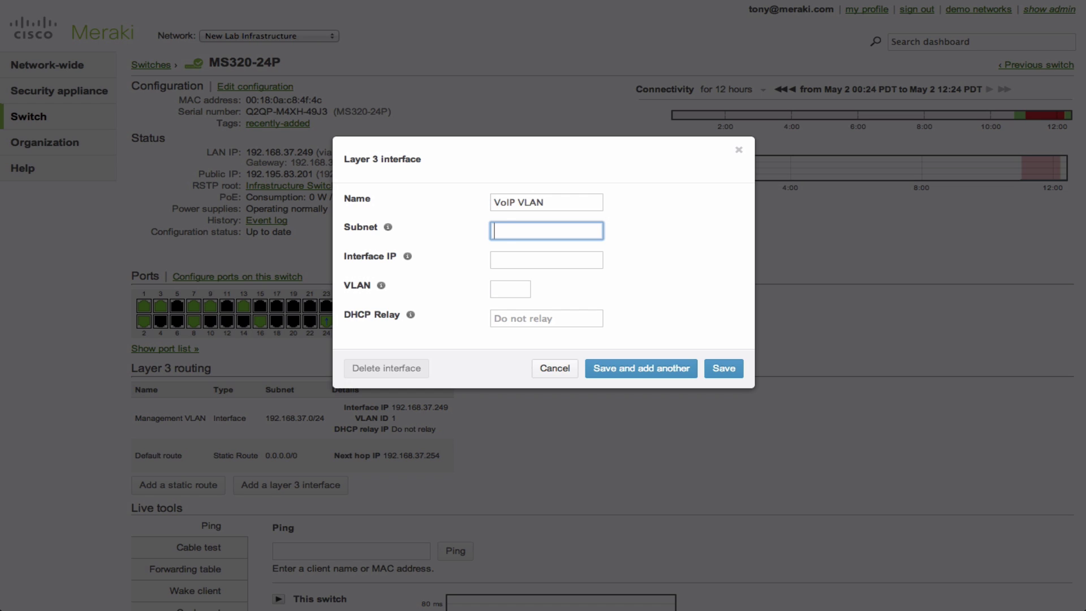
type("10.0.5.0/24")
key("Tab")
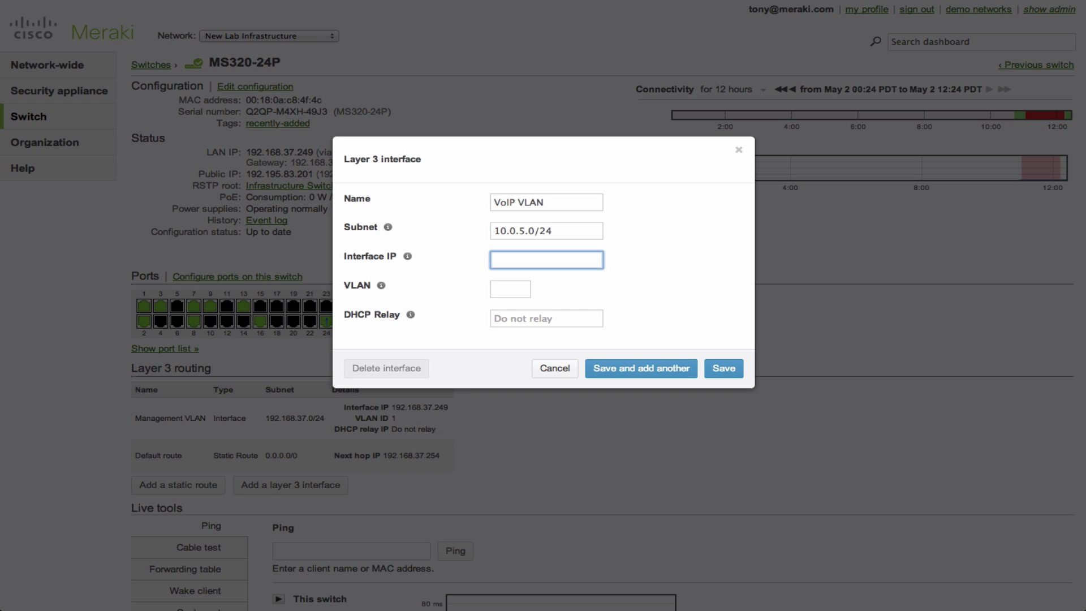
Give the VoIP VLAN interface IP 10.0.5.1, VLAN 5 and DHCP relay 192.168.37.254, and save it.
type("10.0.5.1")
key("Tab")
type("5")
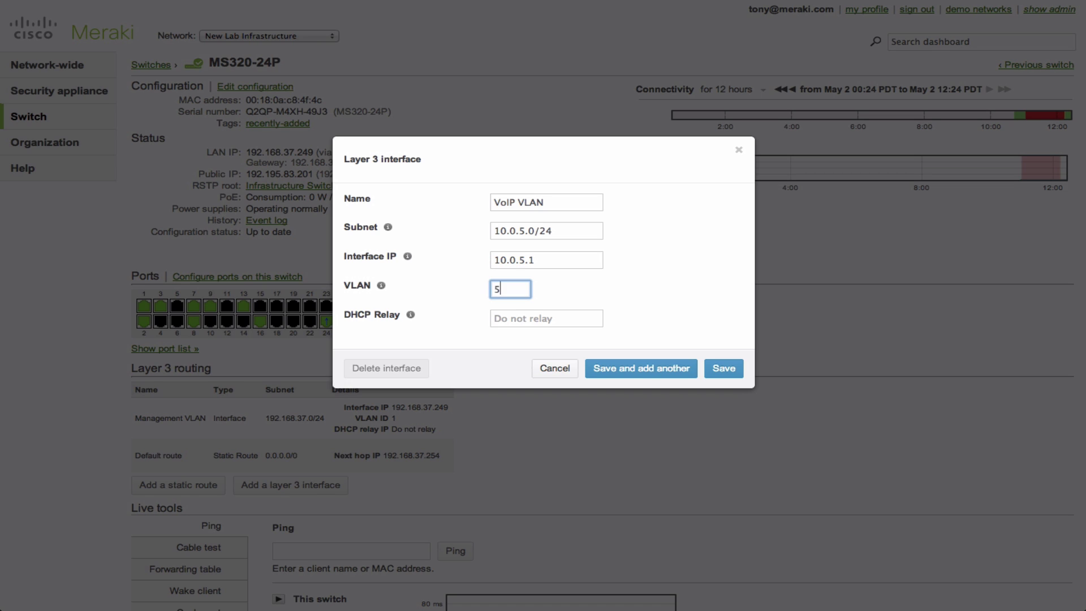
key("Tab")
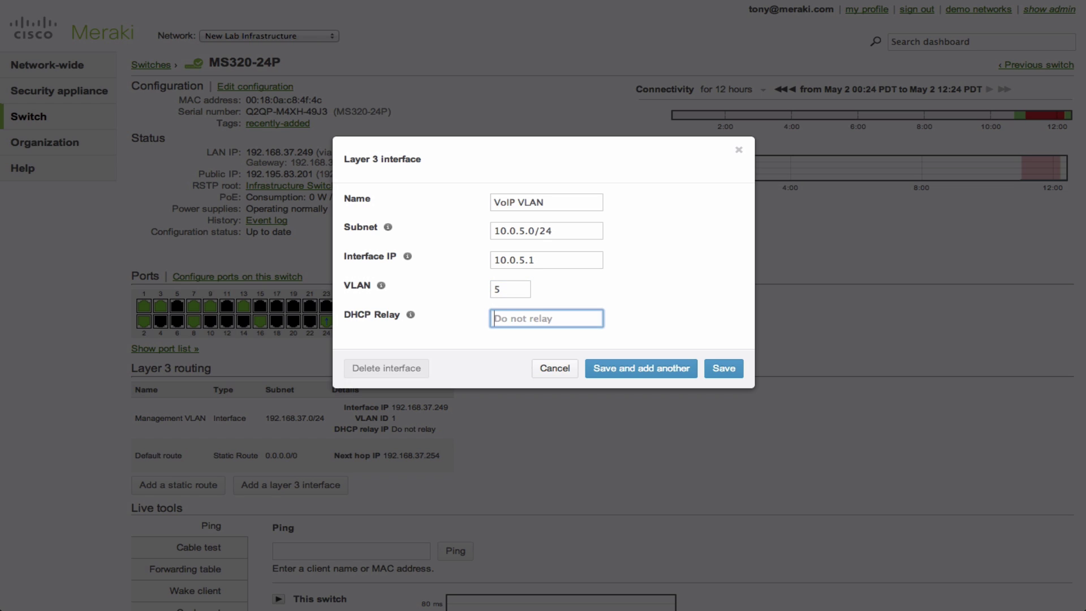
type("192.168.37.254")
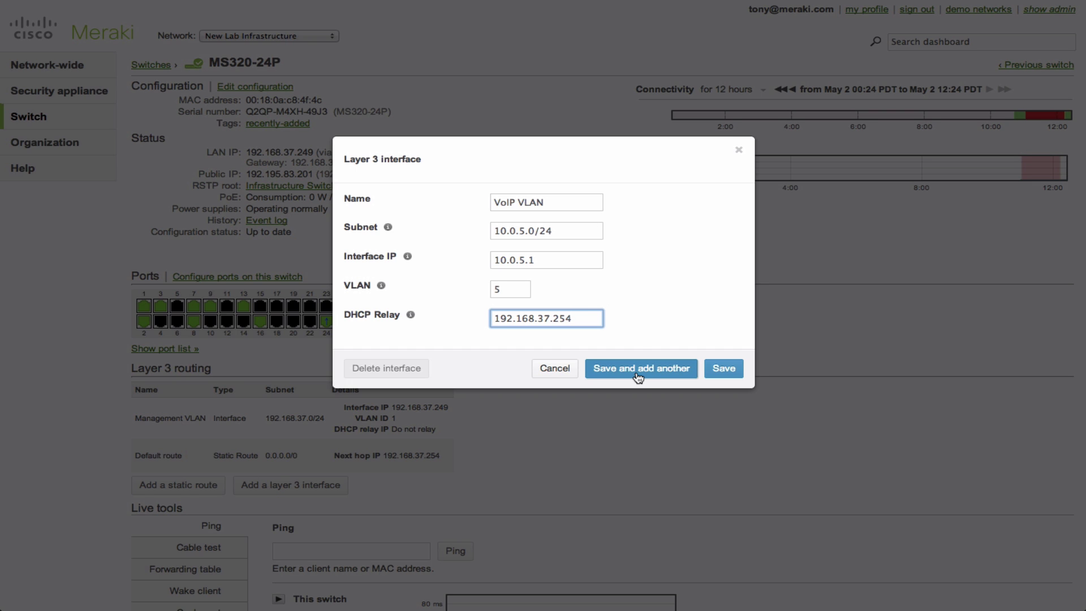
left_click(719, 369)
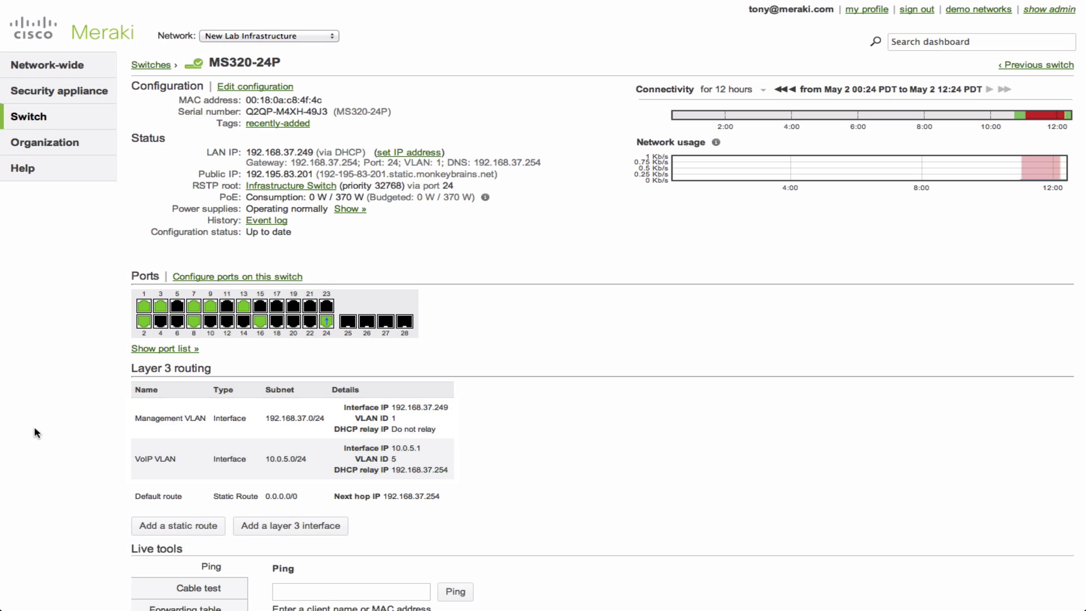
scroll(34, 430, "down", 2)
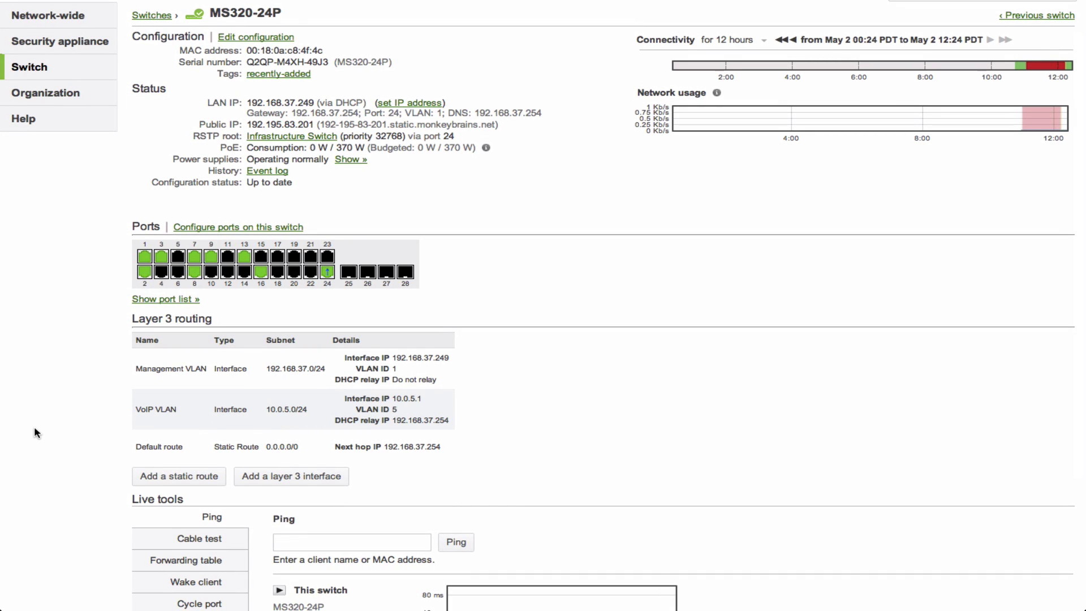
scroll(39, 433, "down", 1)
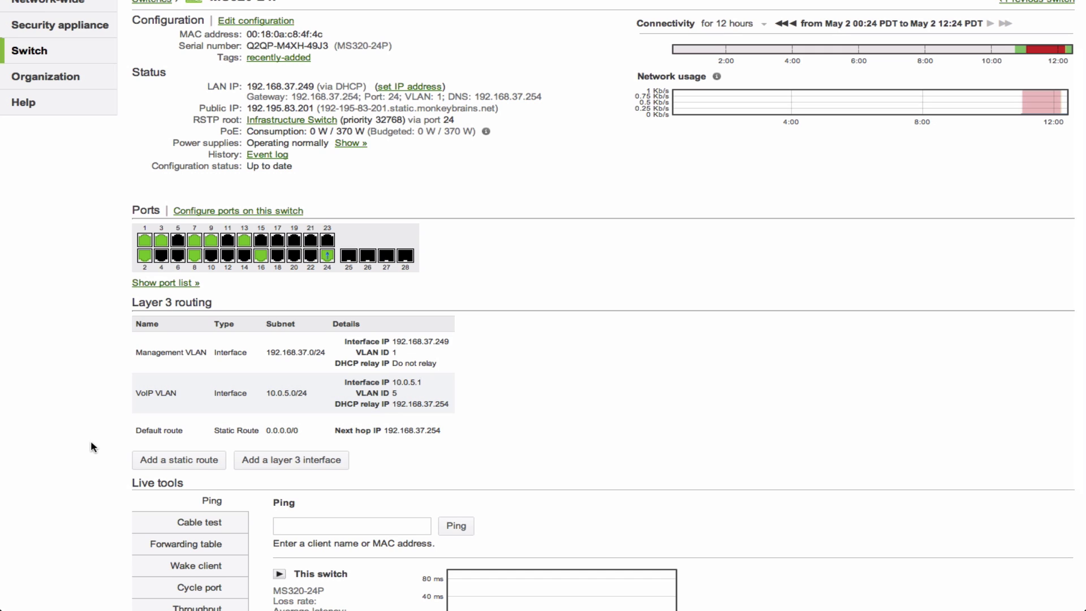
left_click(145, 461)
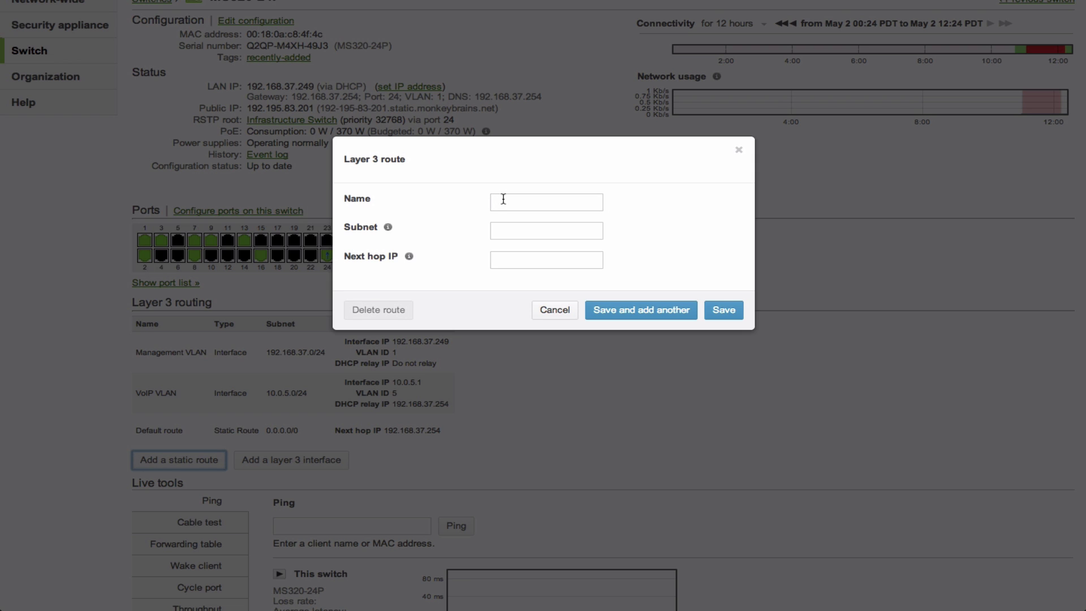
left_click(501, 201)
left_click(504, 228)
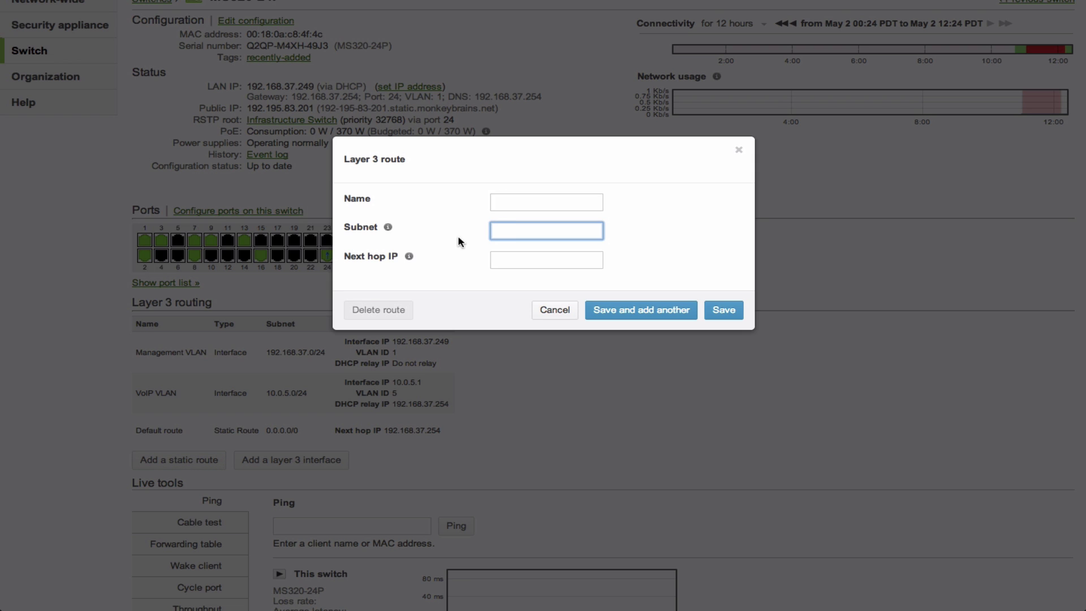
left_click(507, 259)
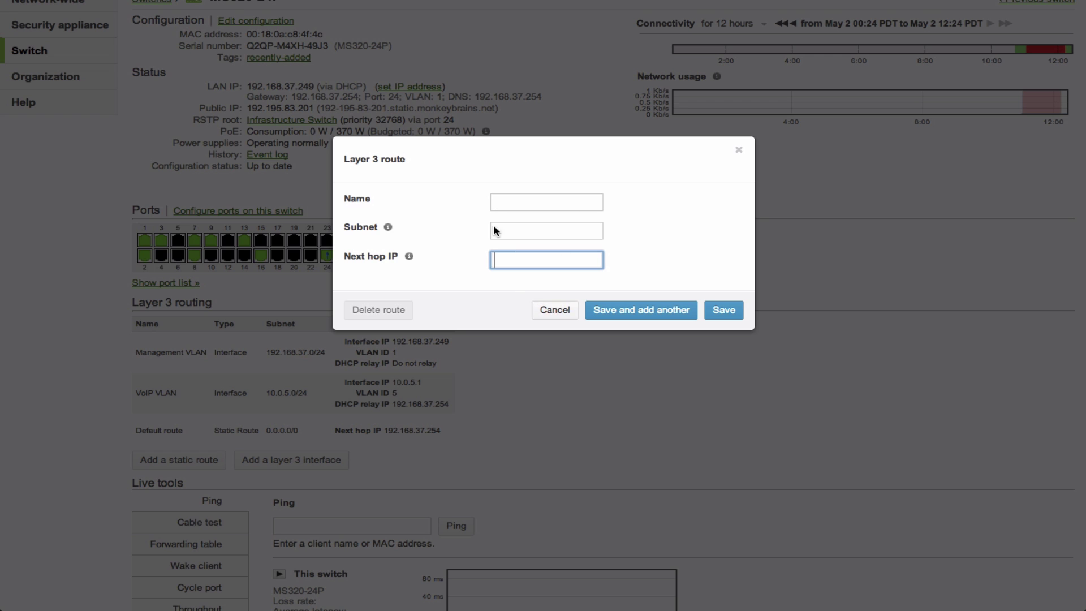
left_click(737, 149)
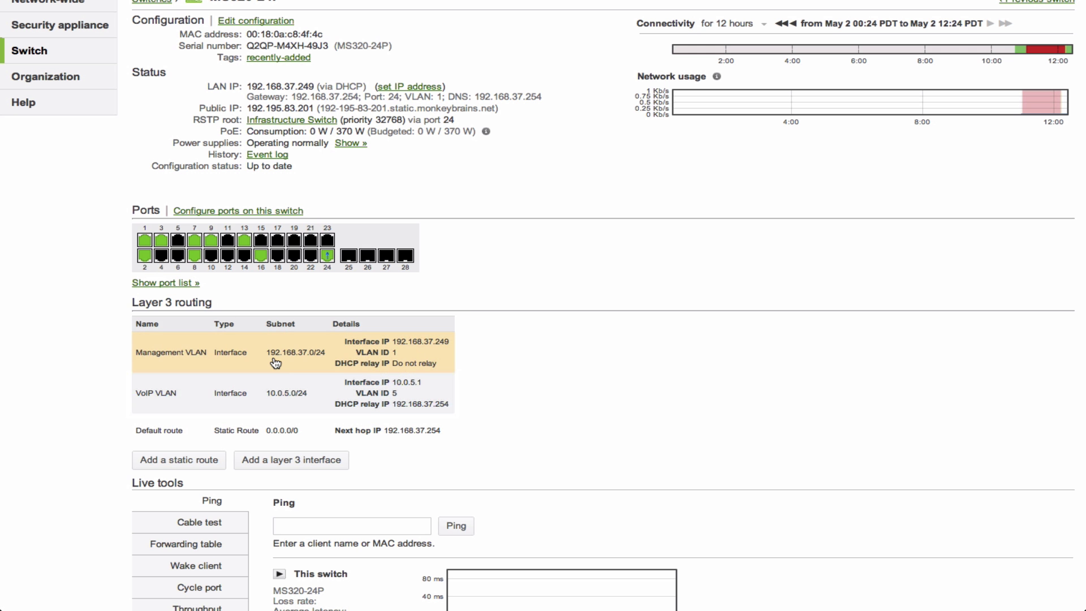
Add a static route entry for all acting layer 3 switches in the network-wide Layer 3 routing configuration.
scroll(528, 251, "up", 2)
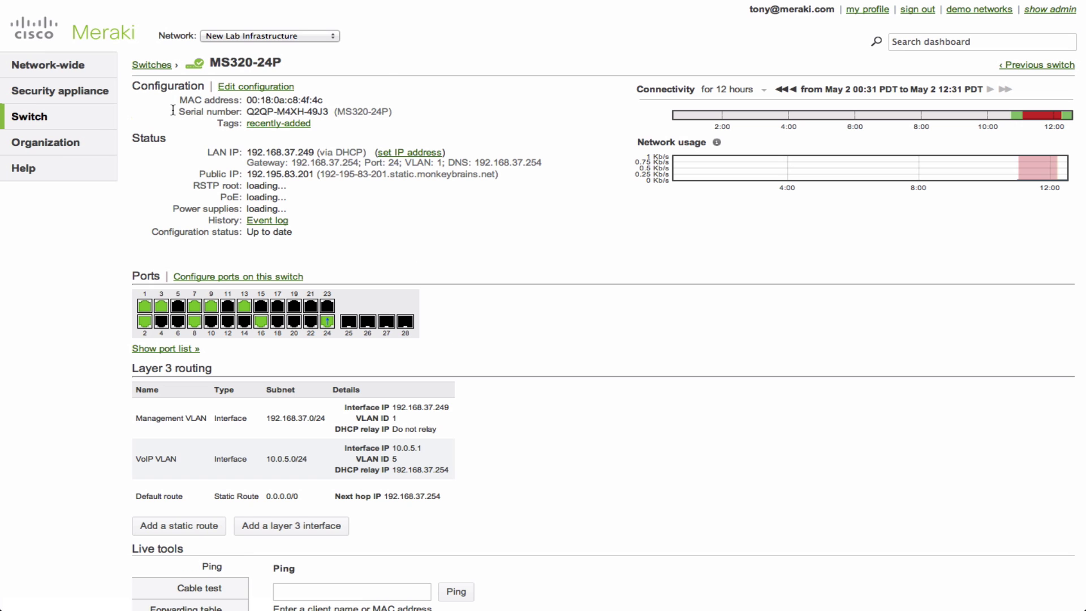
mouse_move(89, 128)
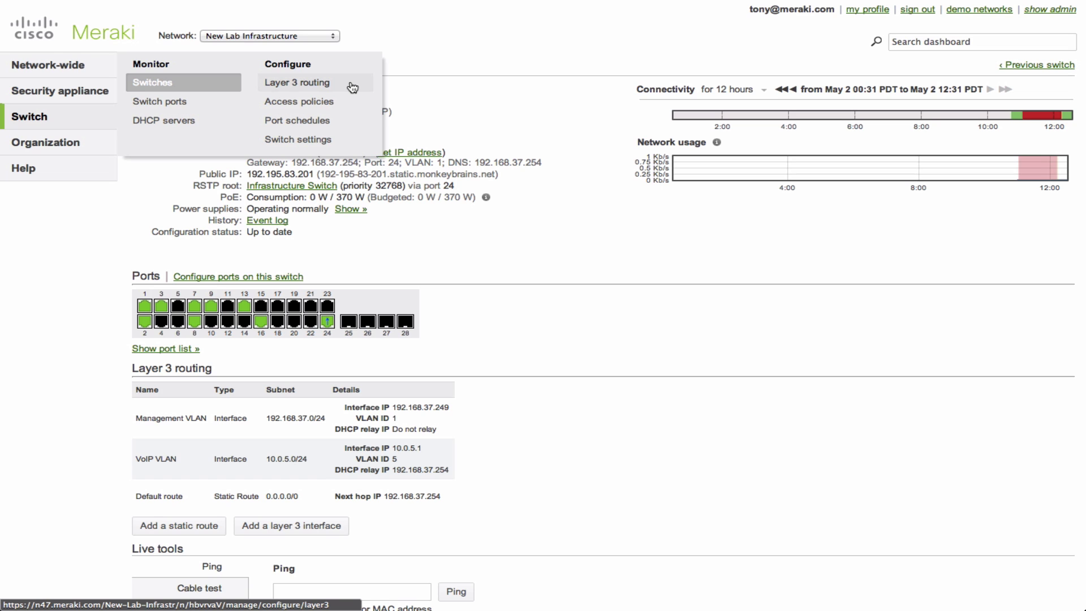
left_click(352, 86)
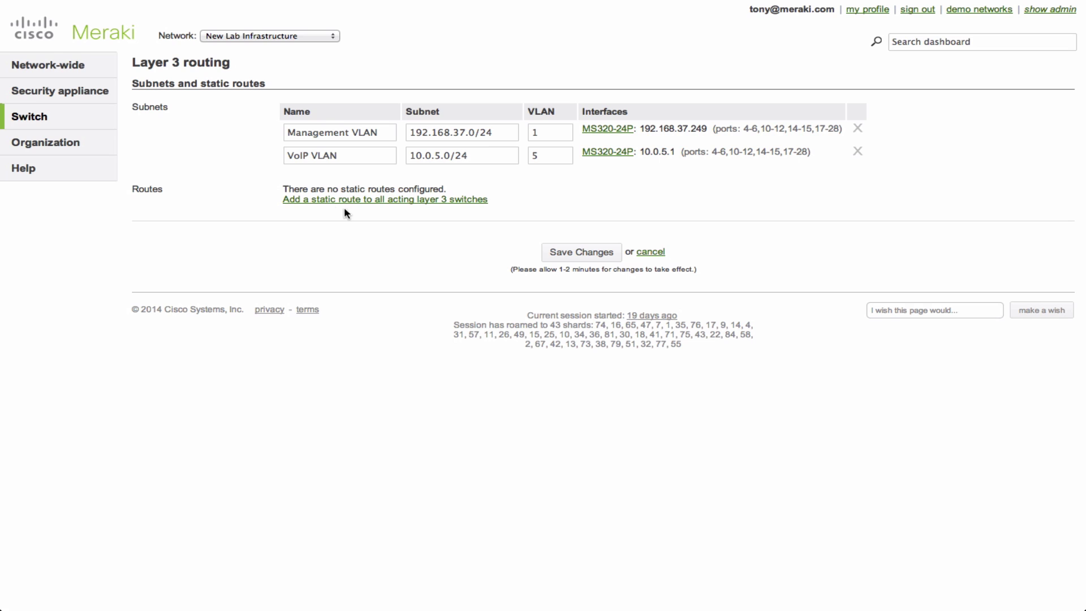
left_click(441, 200)
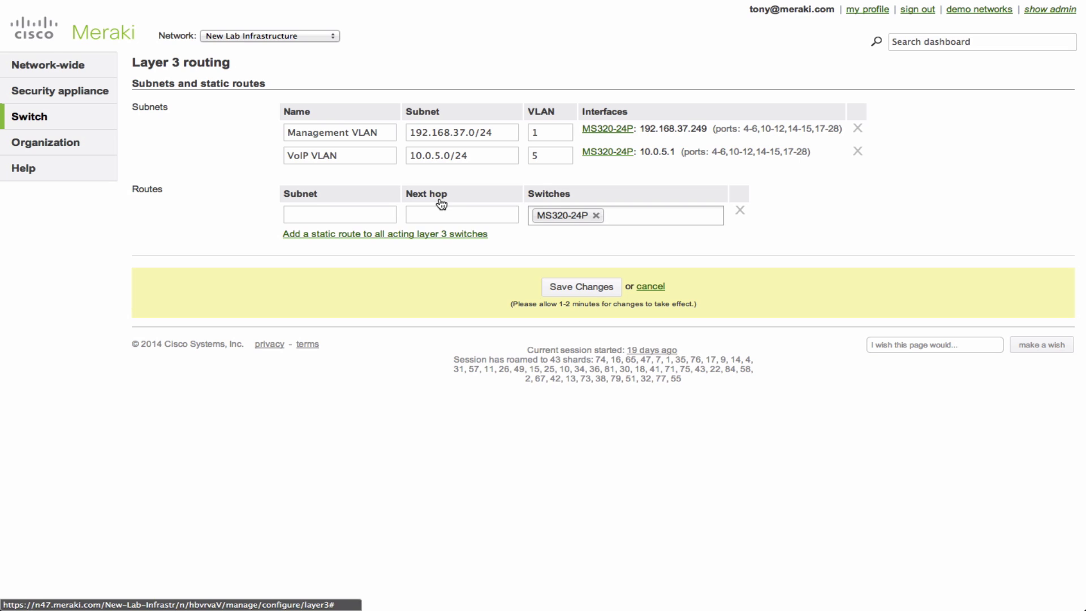
left_click(310, 213)
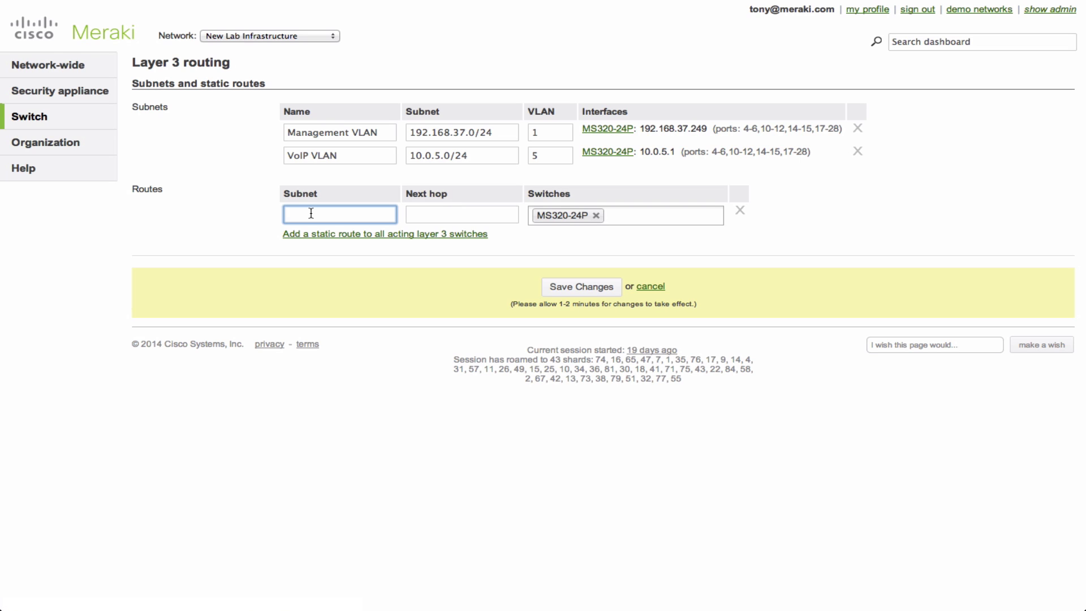
left_click(442, 217)
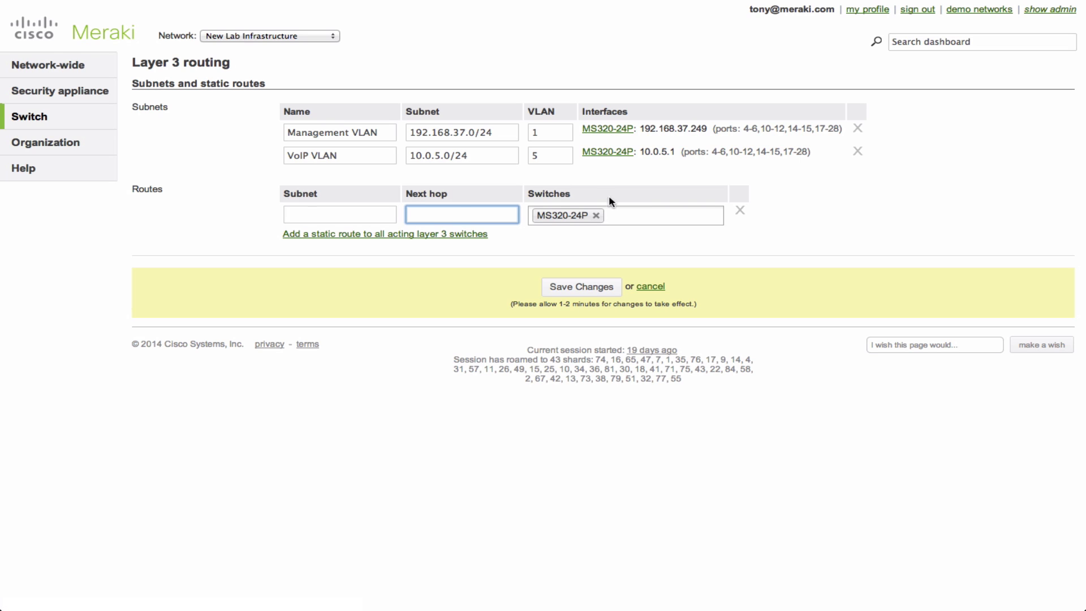
left_click(636, 210)
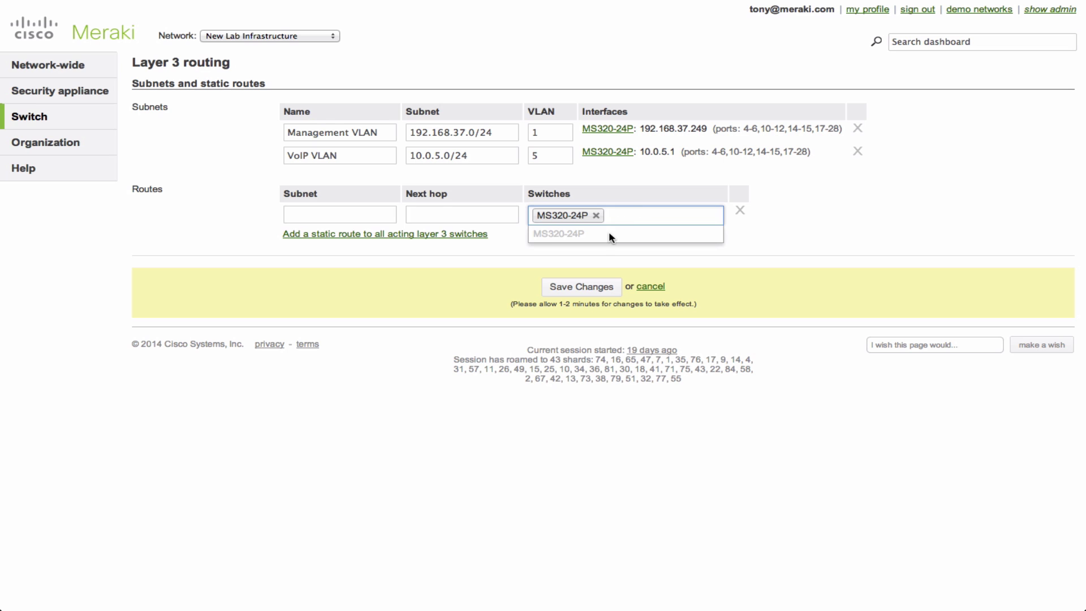